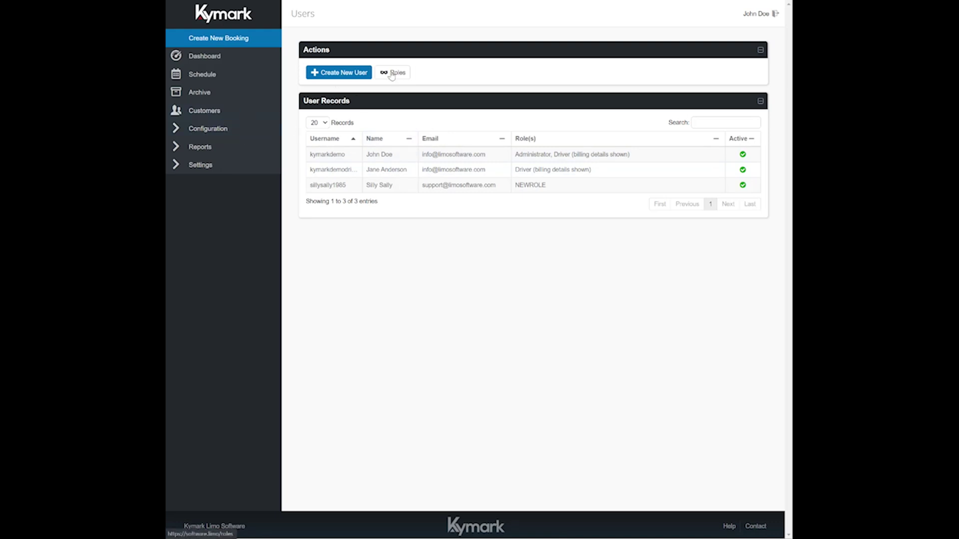
Expand the Configuration menu in the sidebar, keeping the Users list in view.
click(218, 129)
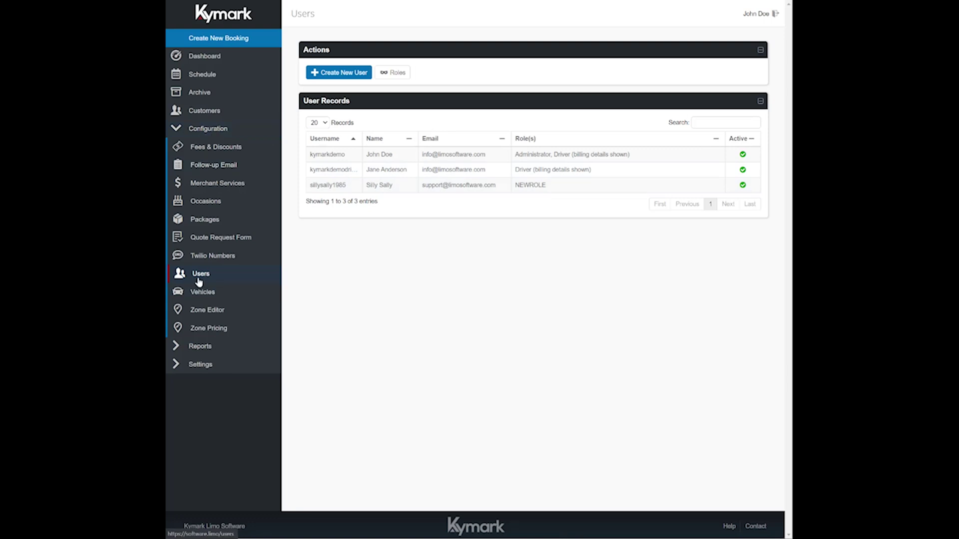
Start a new user with username SILLYSALLY and an email address.
click(341, 75)
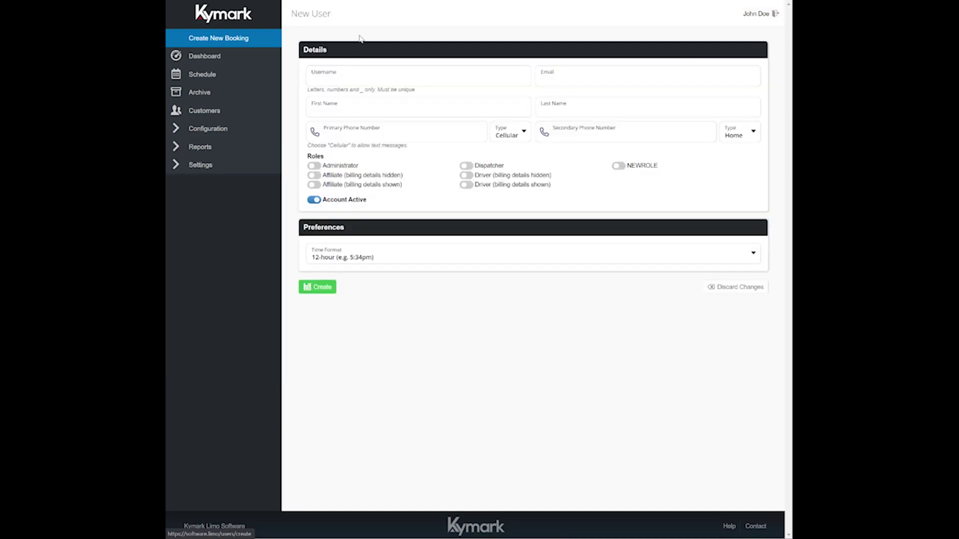
click(345, 78)
text(SILLYSALLY)
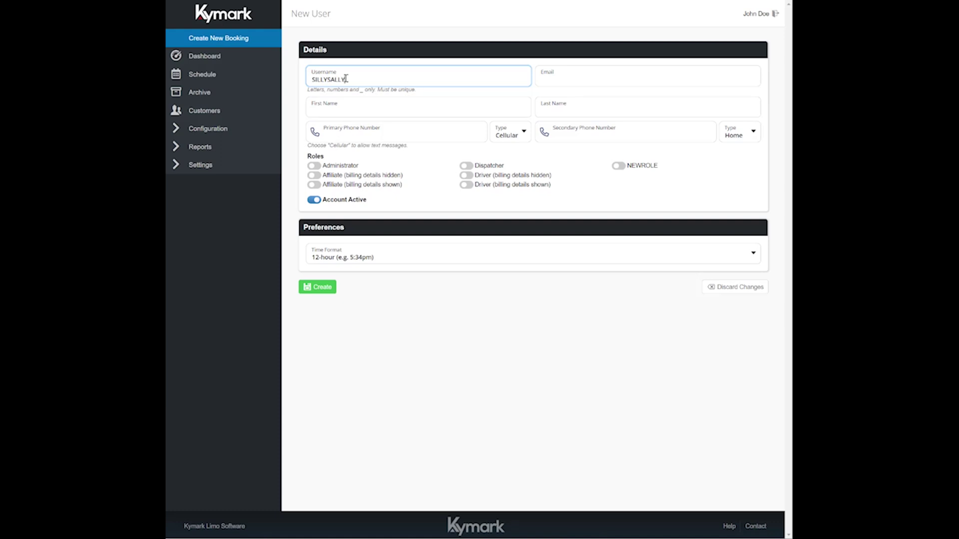
key(Tab)
key(Caps_Lock)
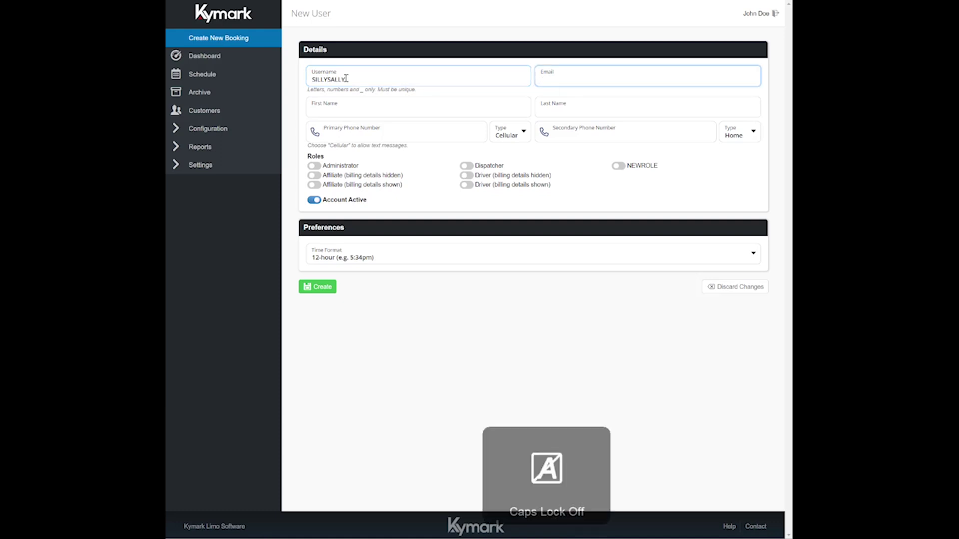
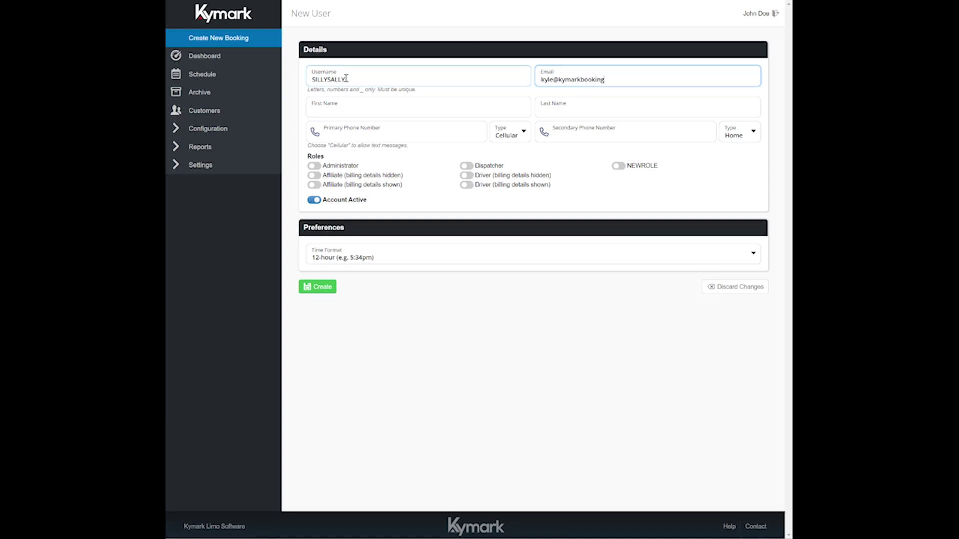
key(Tab)
key(Tab)
Add first name, last name and primary phone, and pick the Driver (billing details shown) role.
click(331, 113)
text(S)
key(Caps_Lock)
key(Tab)
text(Sall)
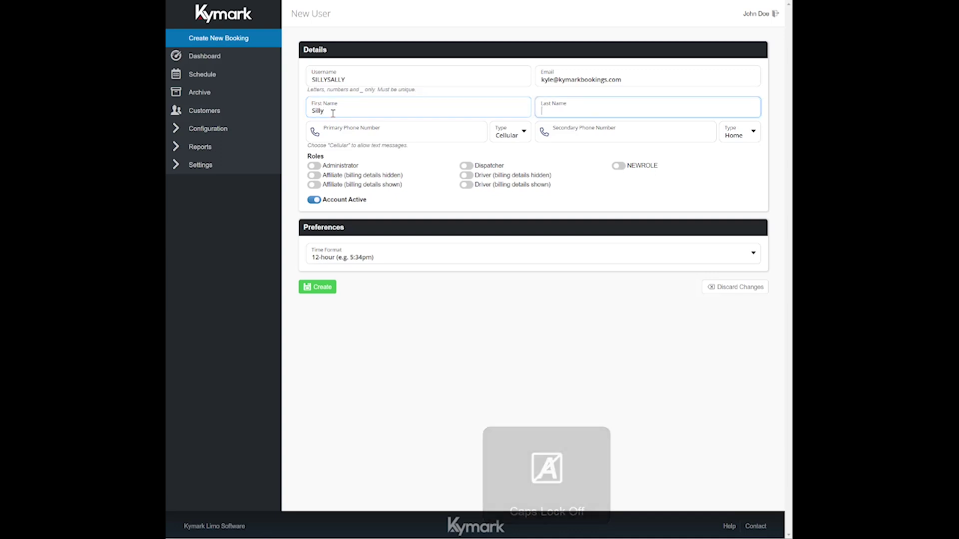
text(y)
click(364, 134)
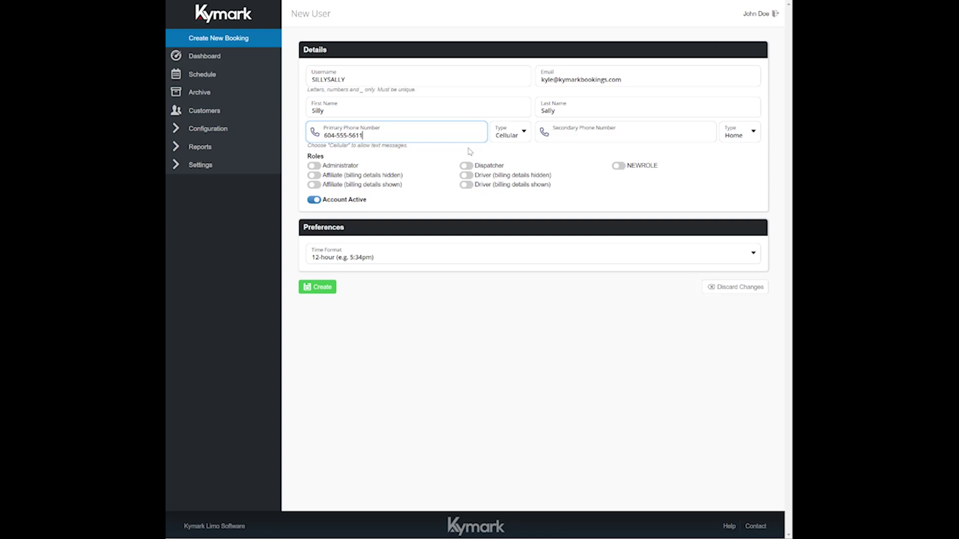
click(466, 185)
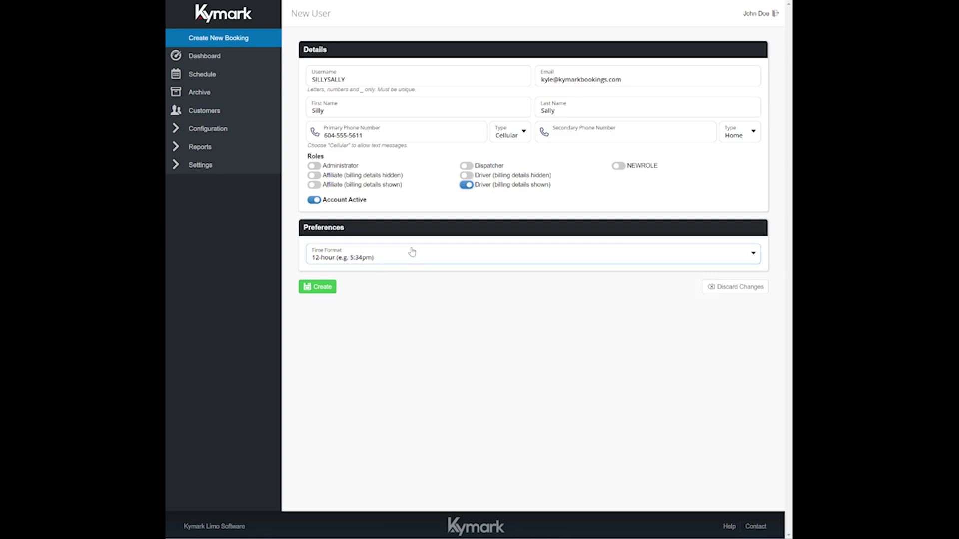
click(392, 257)
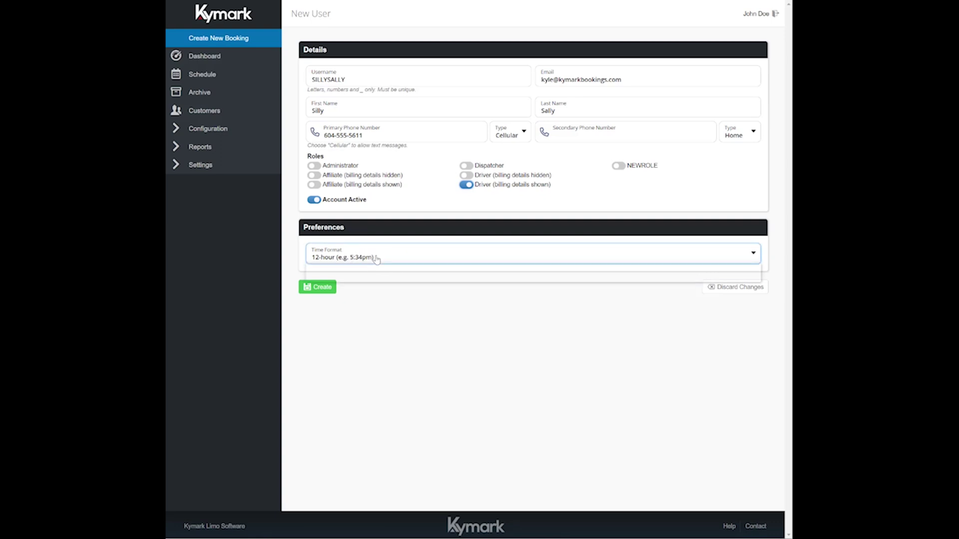
click(381, 246)
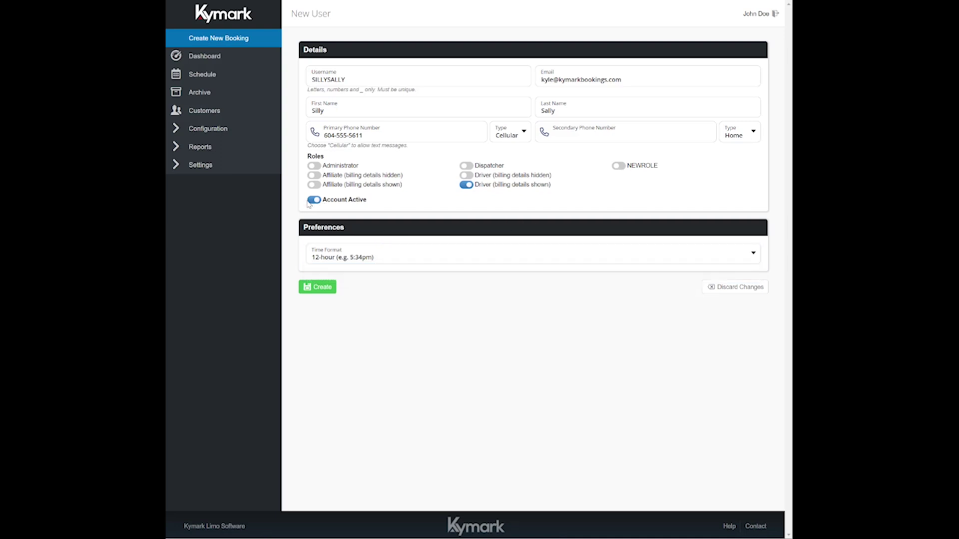
click(316, 289)
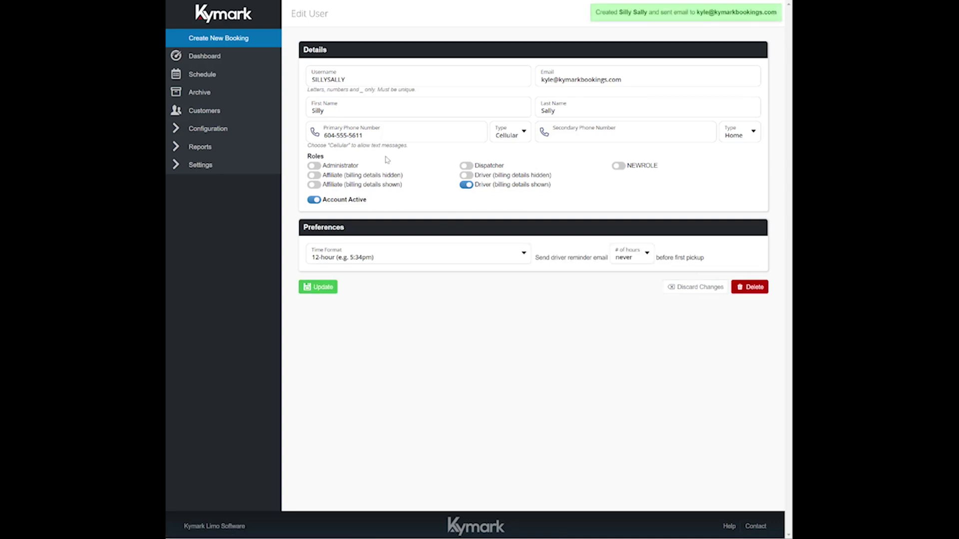
click(689, 287)
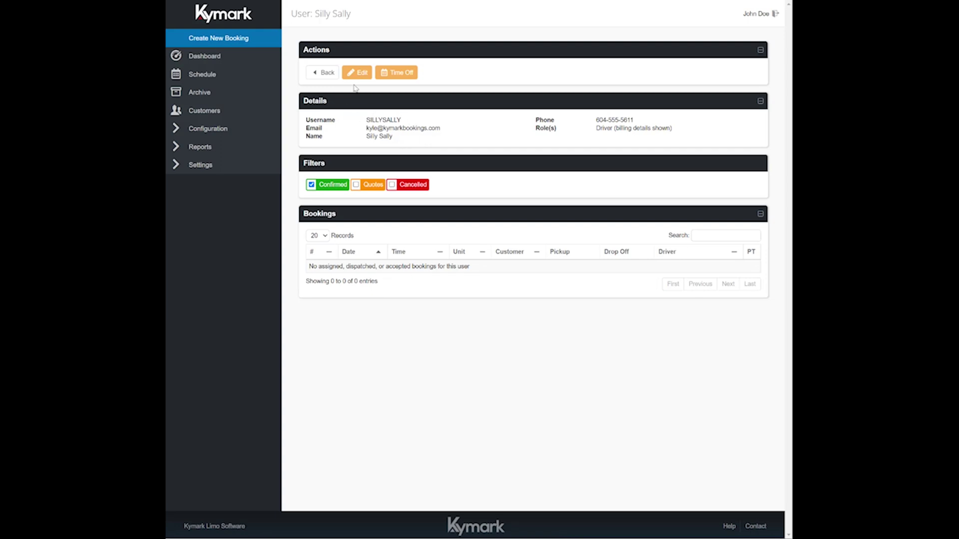
click(393, 74)
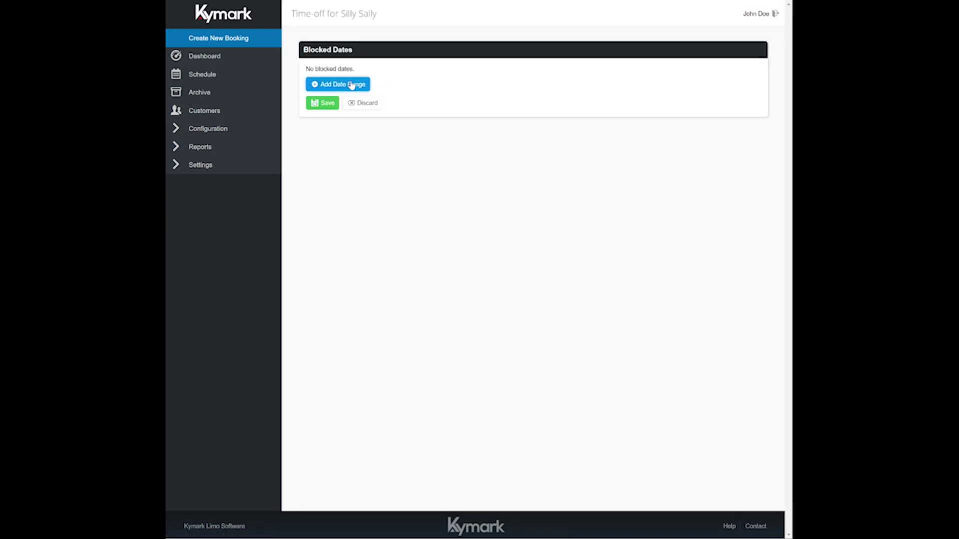
click(351, 85)
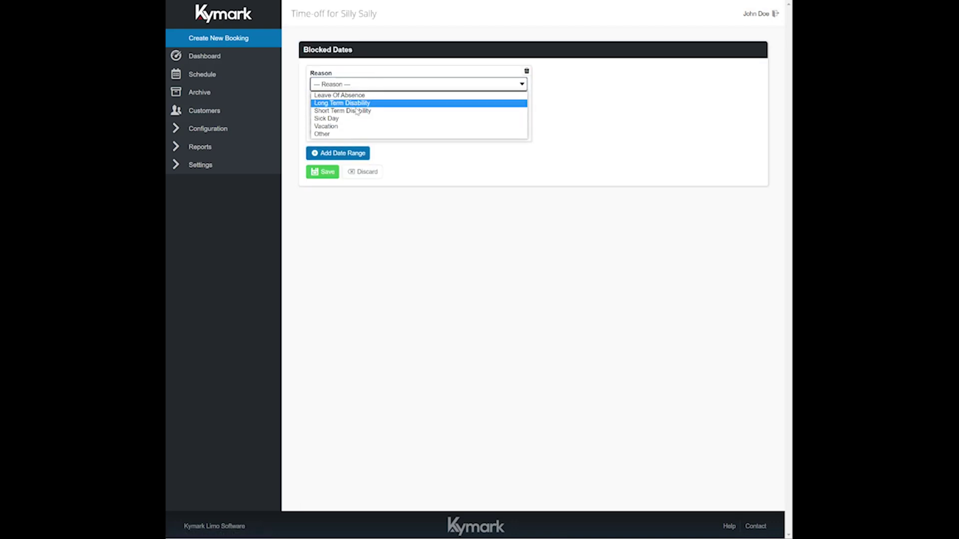
click(401, 135)
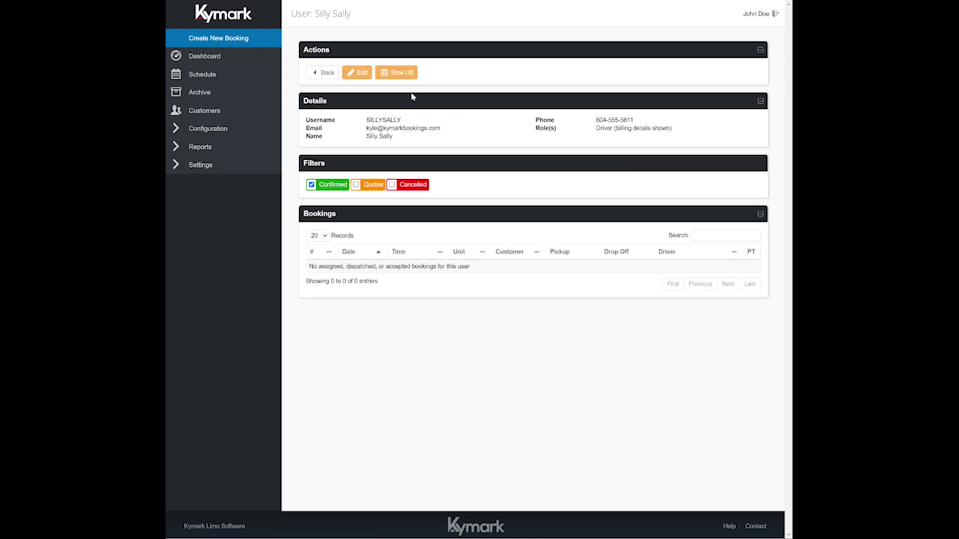
Go back to the Users list, now showing Silly Sally, and open the Roles page.
click(324, 73)
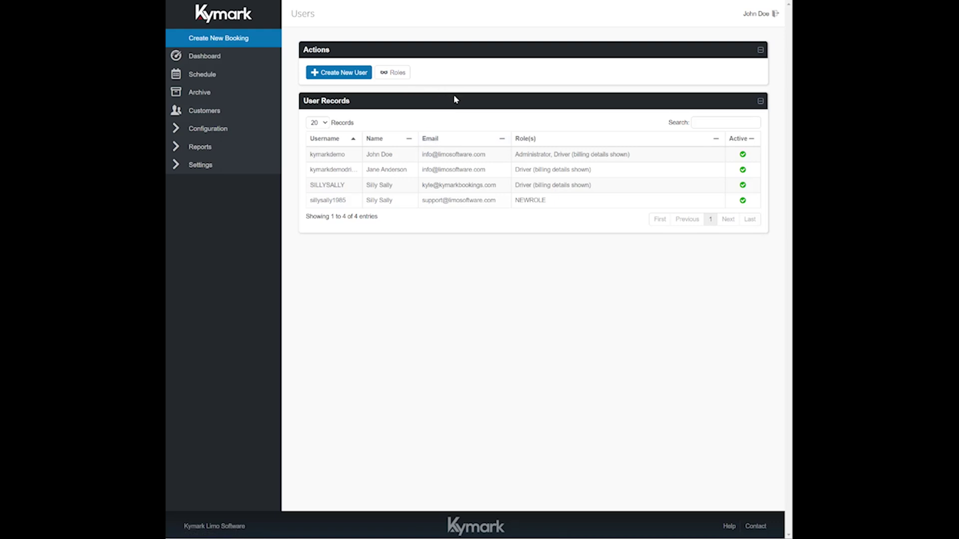
click(395, 75)
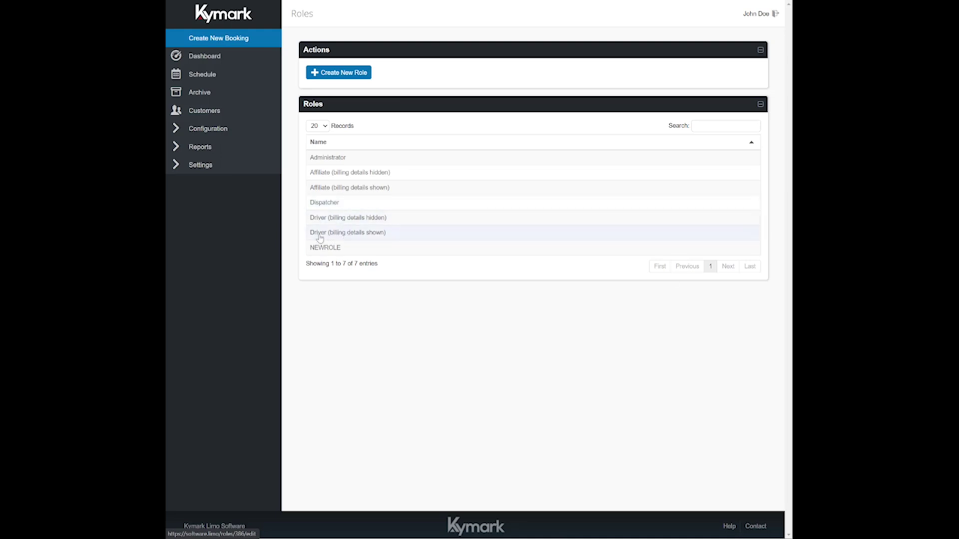
Save the Driver (billing details shown) role's permissions, leaving its name unchanged.
click(355, 239)
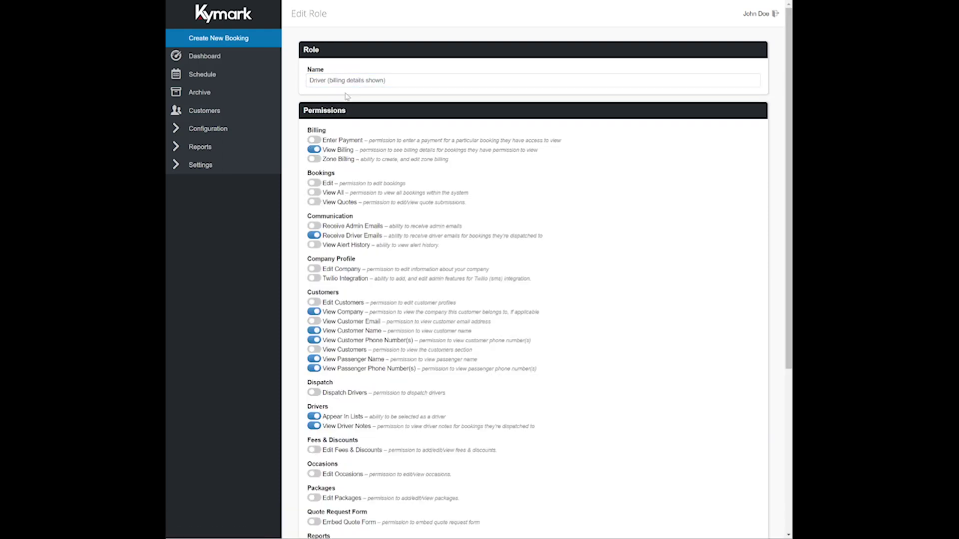
click(366, 71)
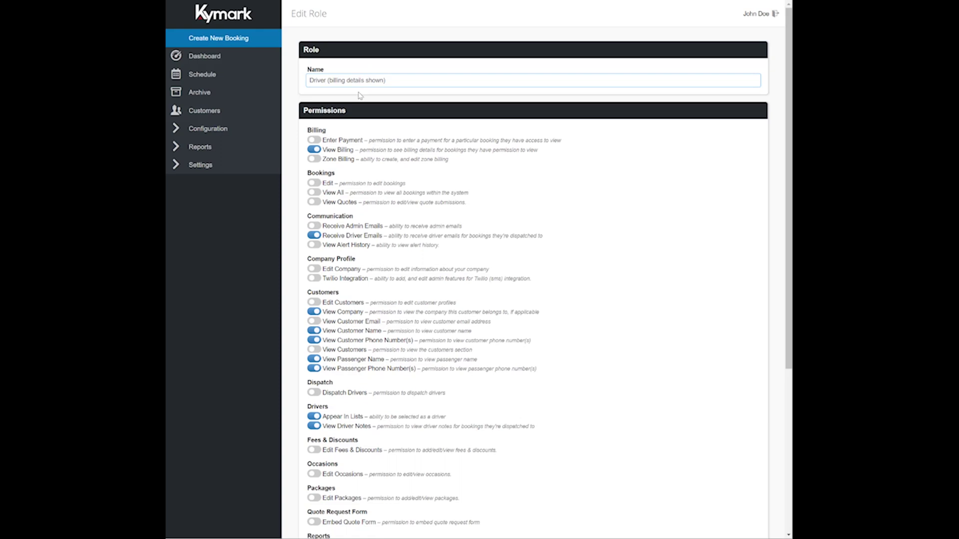
click(360, 94)
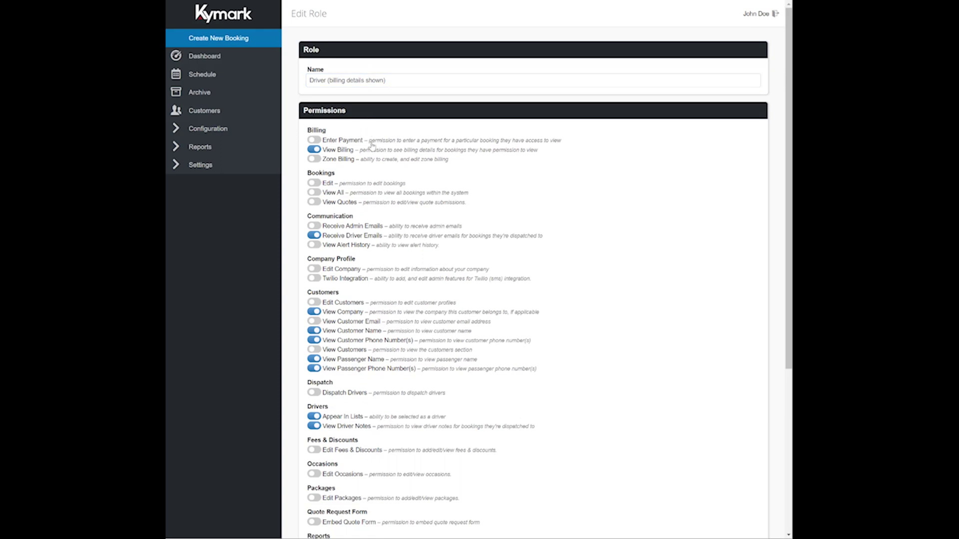
scroll(375, 146, down, 3)
scroll(378, 148, down, 2)
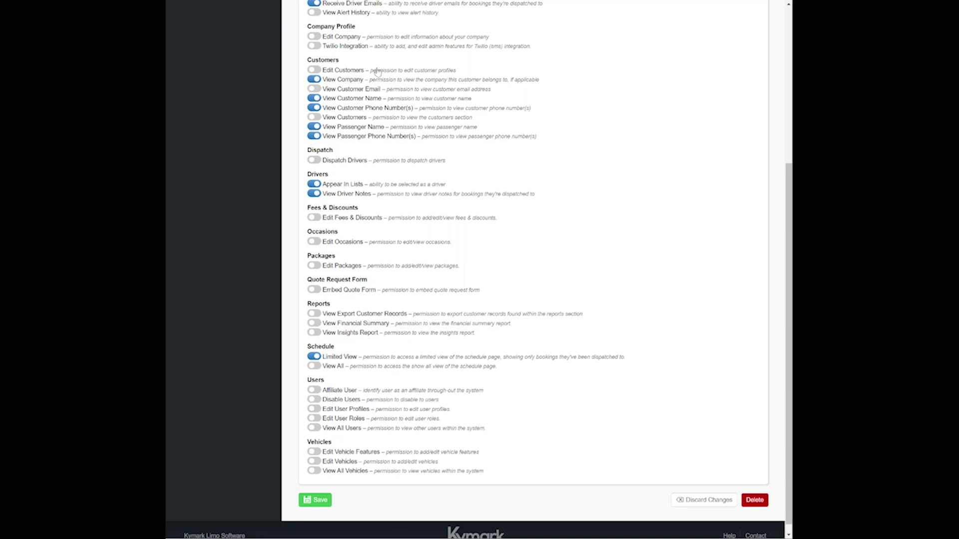
scroll(430, 152, down, 1)
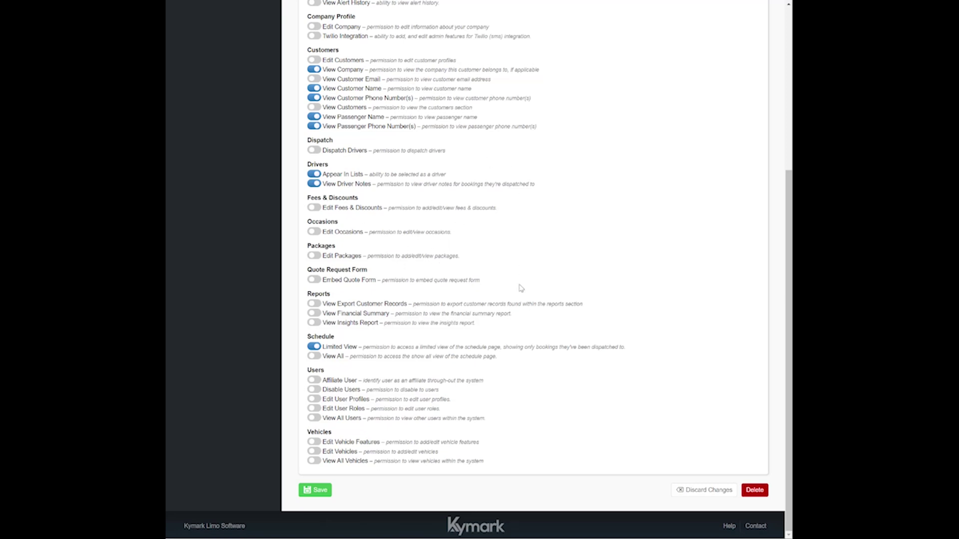
scroll(511, 345, up, 5)
scroll(512, 344, down, 3)
scroll(512, 345, down, 3)
click(318, 490)
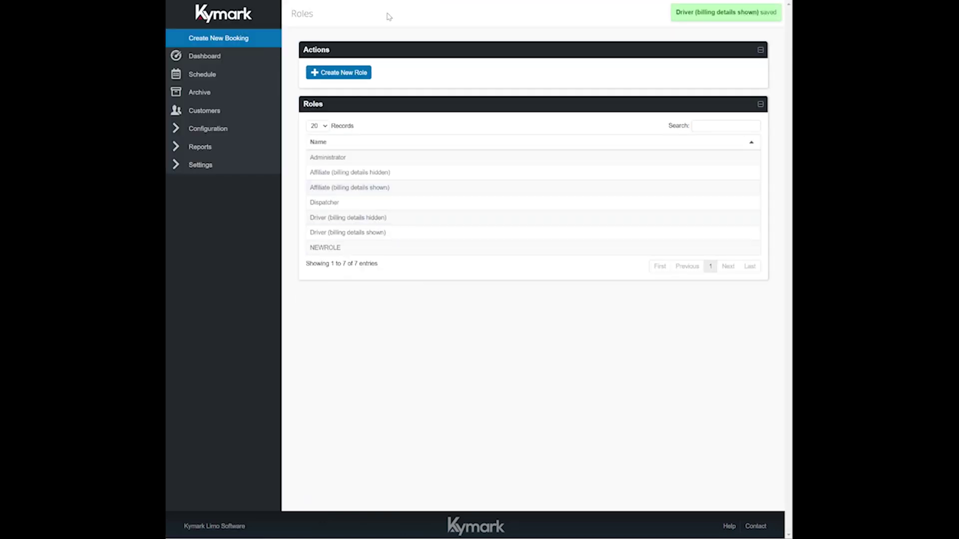